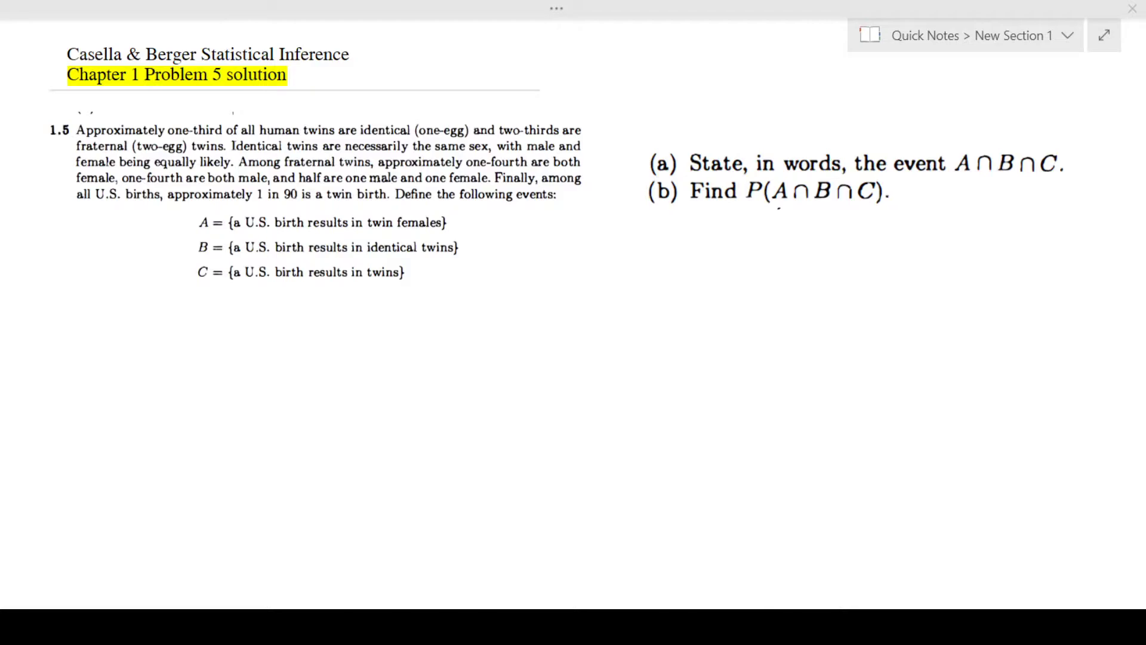
- Highlight the opening sentence in yellow, from its start through 'fraternal (two-egg) twins' on line two
key(ctrl+a)
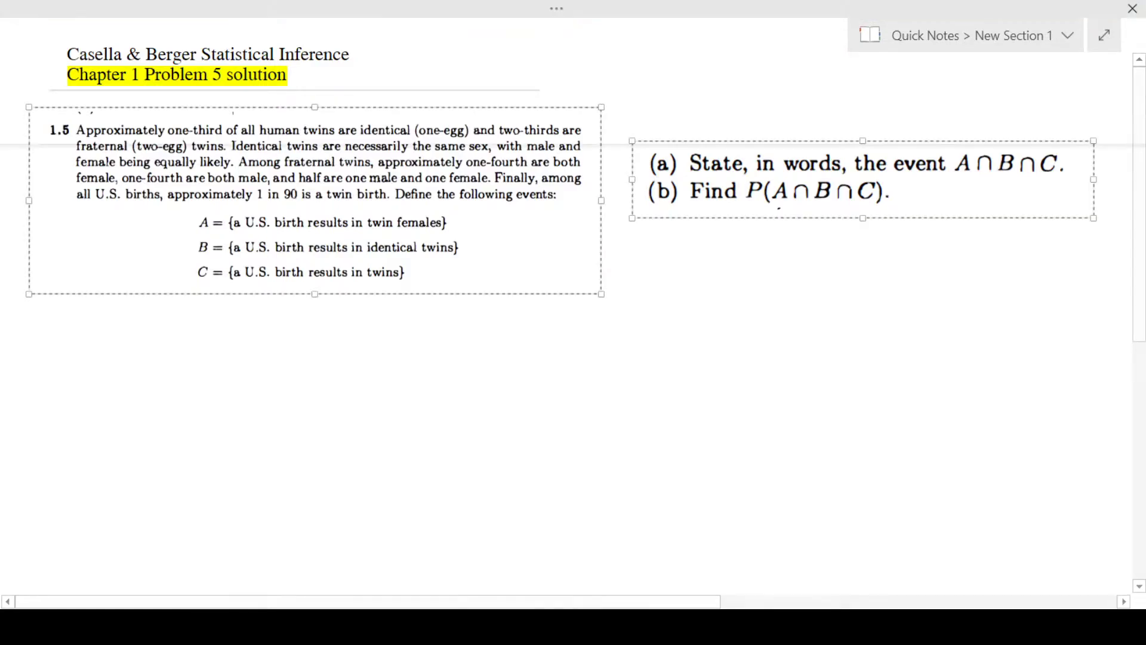
click(420, 79)
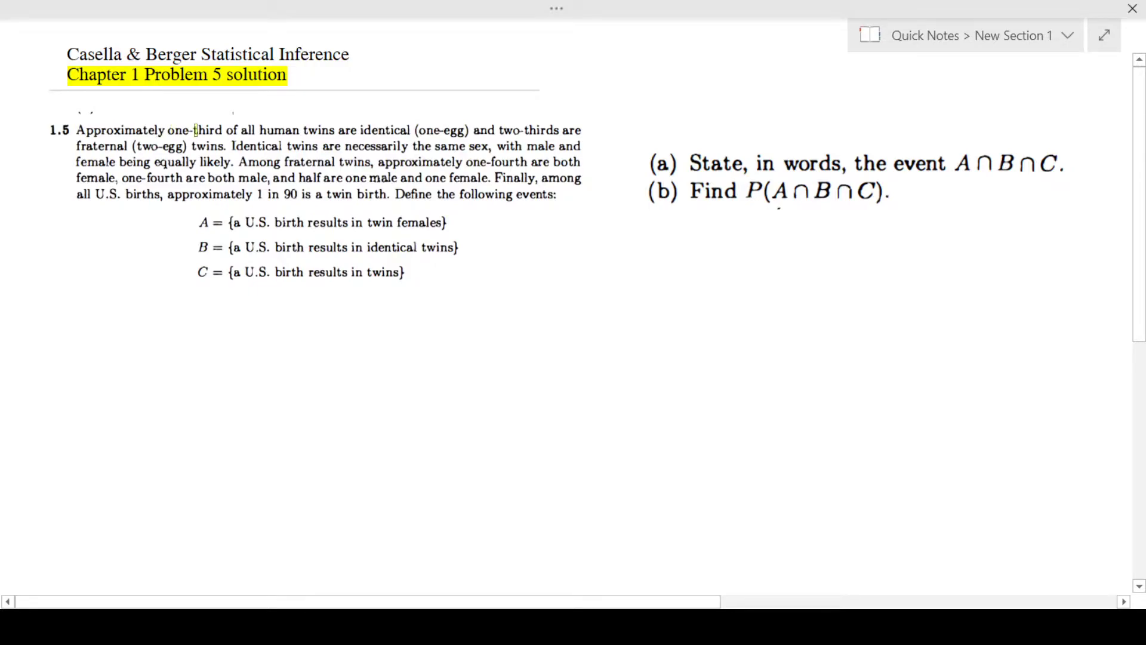
drag(196, 130, 206, 130)
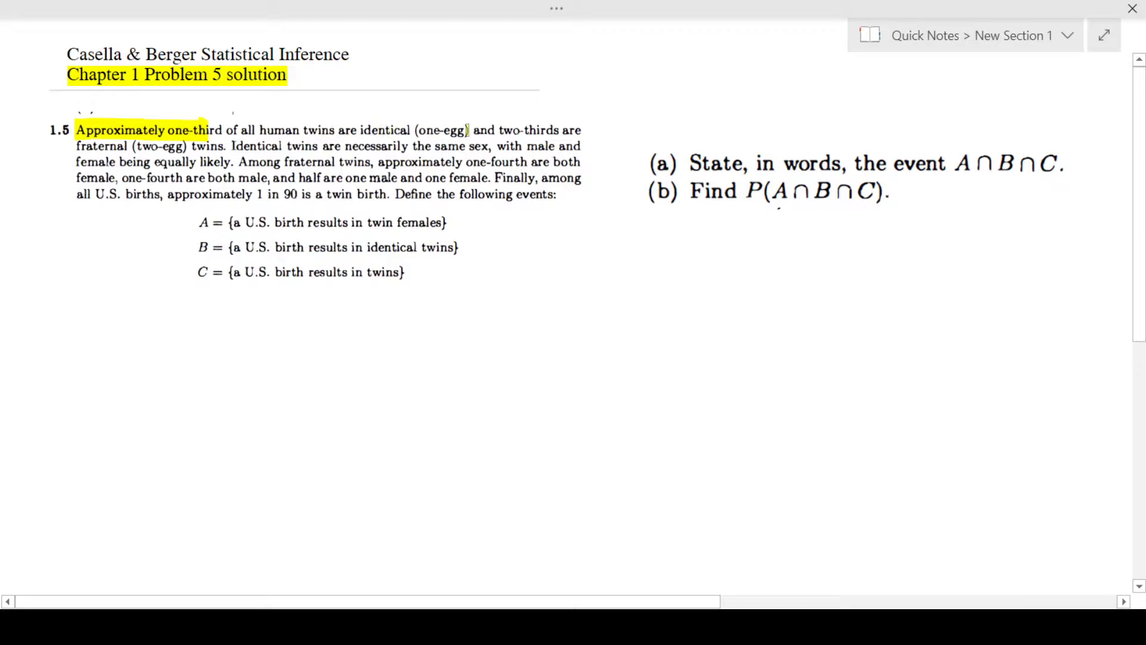
drag(467, 130, 584, 130)
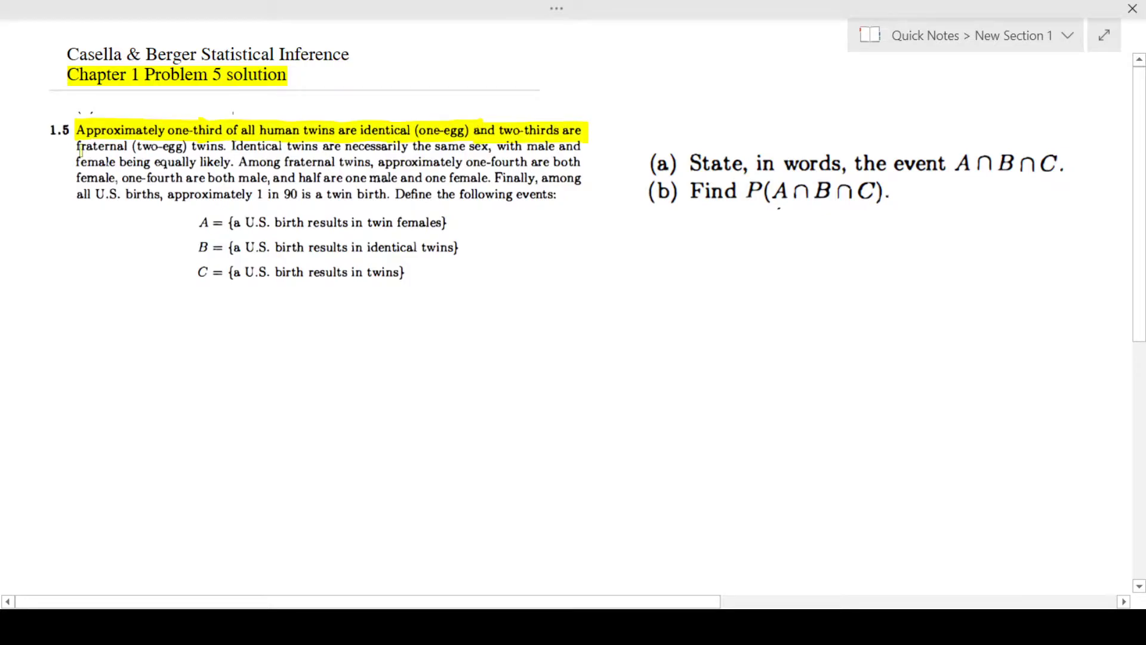
drag(81, 150, 226, 148)
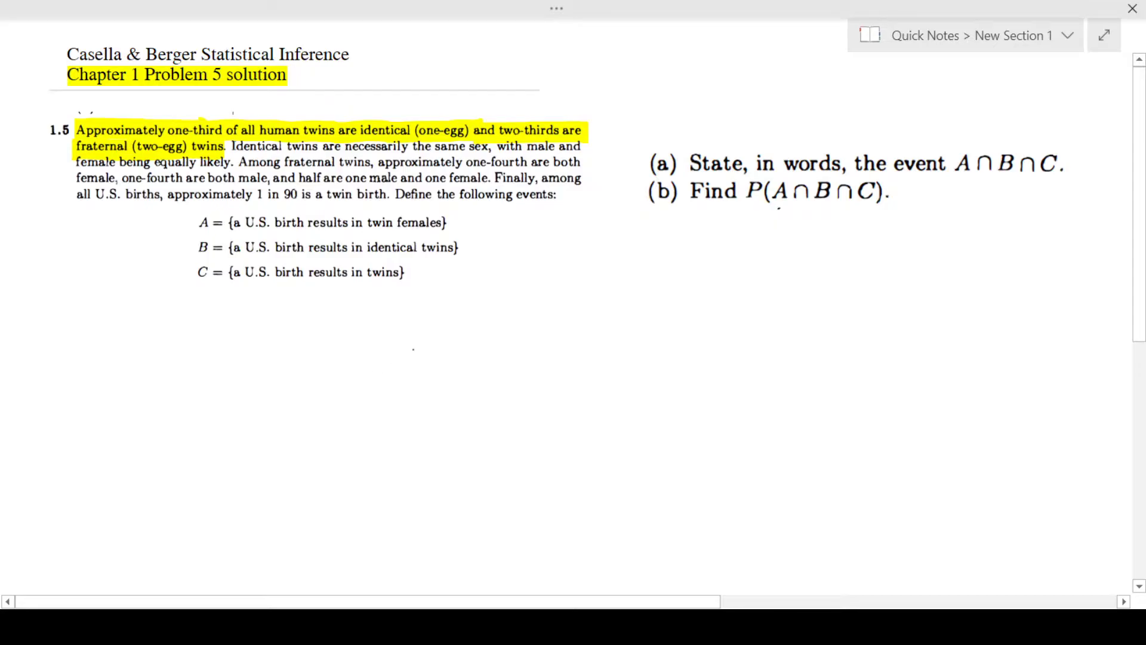
- Draw the first tree split ending in 'Identical twins' and 'Fraternal twins' labels
mouse_move(414, 348)
mouse_down()
mouse_move(331, 419)
mouse_move(464, 479)
mouse_up()
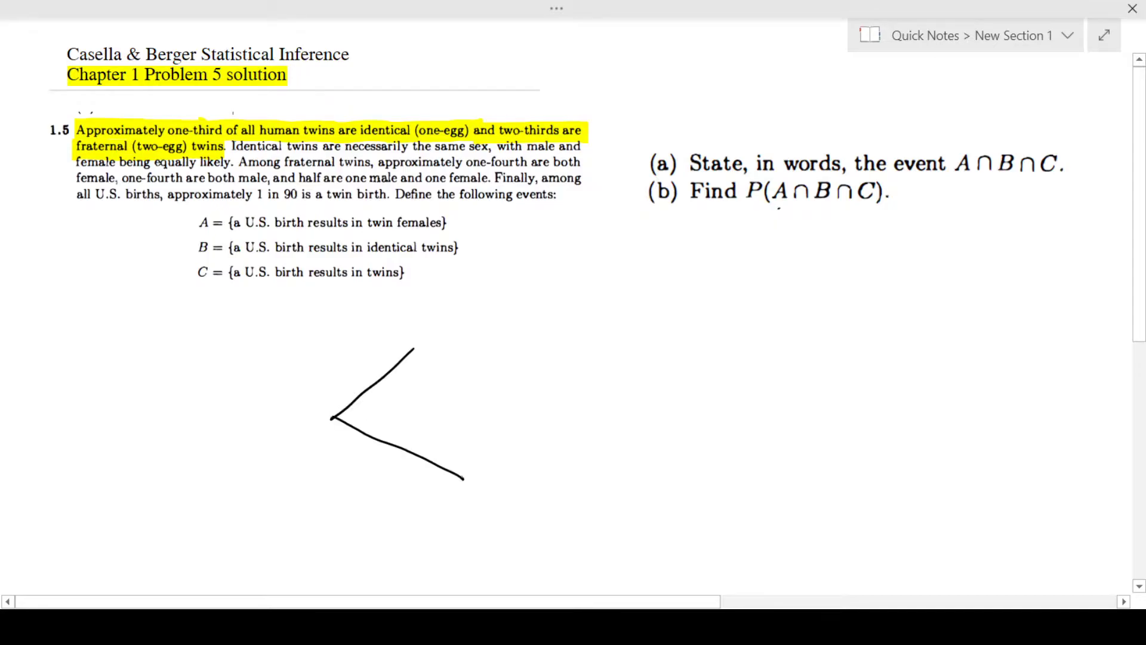
mouse_move(431, 335)
mouse_down()
mouse_move(432, 352)
mouse_move(529, 331)
mouse_up()
mouse_move(457, 357)
mouse_down()
mouse_move(458, 371)
mouse_move(499, 362)
mouse_move(511, 372)
mouse_up()
drag(469, 459, 489, 457)
mouse_move(471, 460)
mouse_down()
mouse_move(471, 481)
mouse_move(488, 469)
mouse_move(501, 479)
mouse_up()
mouse_move(507, 463)
mouse_down()
mouse_move(510, 480)
mouse_move(525, 476)
mouse_up()
drag(528, 478, 555, 480)
mouse_move(560, 460)
mouse_down()
mouse_move(563, 477)
mouse_move(504, 500)
mouse_up()
drag(497, 493, 527, 493)
drag(530, 492, 552, 498)
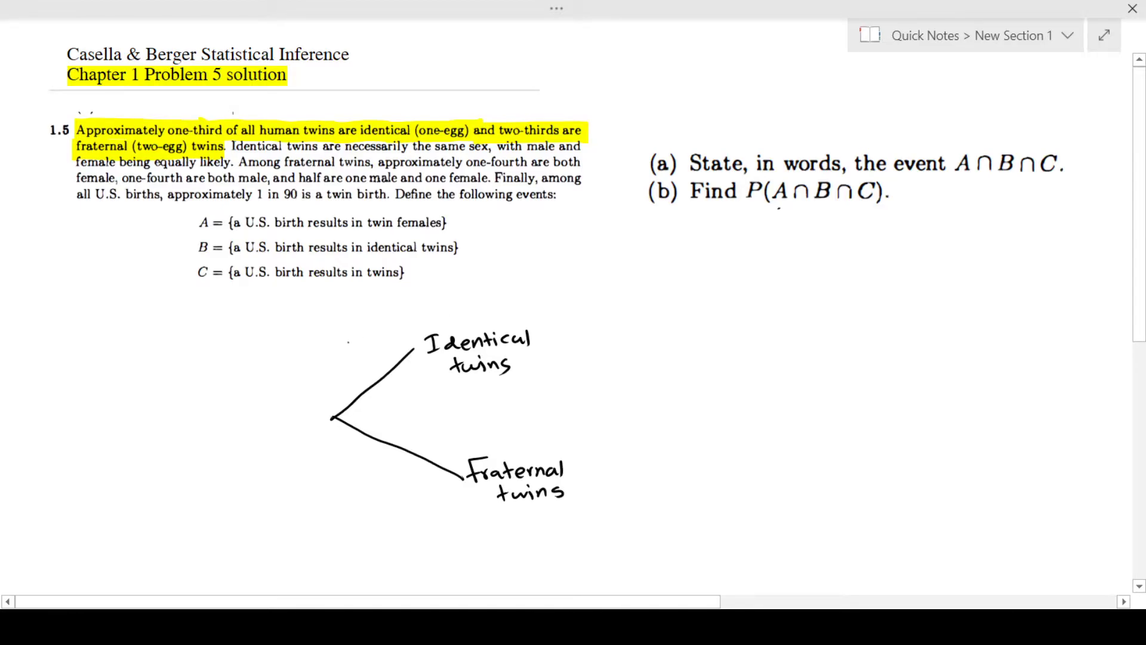
- Label the Identical branch 1/3 and the Fraternal branch 2/3
drag(355, 325, 358, 337)
drag(347, 343, 363, 341)
drag(360, 346, 365, 361)
drag(365, 452, 380, 460)
mouse_move(361, 469)
mouse_down()
mouse_move(381, 469)
mouse_move(374, 493)
mouse_up()
- Highlight the identical-twins sex sentence, then branch Identical to 'Both male' with probability 1/2
drag(469, 147, 582, 146)
drag(77, 163, 232, 158)
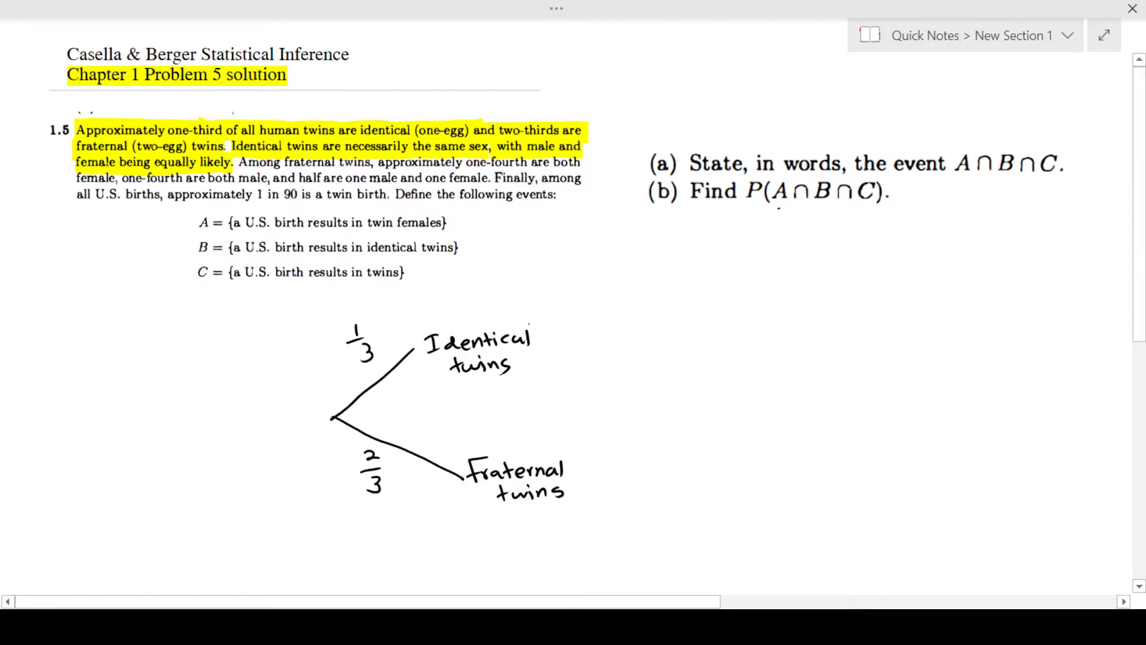
mouse_move(615, 298)
mouse_down()
mouse_move(560, 339)
mouse_move(634, 369)
mouse_up()
drag(637, 284, 636, 302)
drag(657, 289, 665, 297)
drag(660, 288, 749, 299)
drag(571, 272, 578, 287)
mouse_move(587, 278)
mouse_down()
mouse_move(571, 297)
mouse_move(593, 305)
mouse_up()
- Write 'Both Female' on the lower Identical sub-branch and label it 1/2
drag(642, 356, 644, 373)
mouse_move(643, 356)
mouse_down()
mouse_move(710, 372)
mouse_move(718, 363)
mouse_up()
drag(722, 366, 761, 370)
mouse_move(761, 355)
mouse_down()
mouse_move(763, 370)
mouse_move(779, 370)
mouse_up()
drag(586, 357, 588, 381)
drag(599, 377, 614, 388)
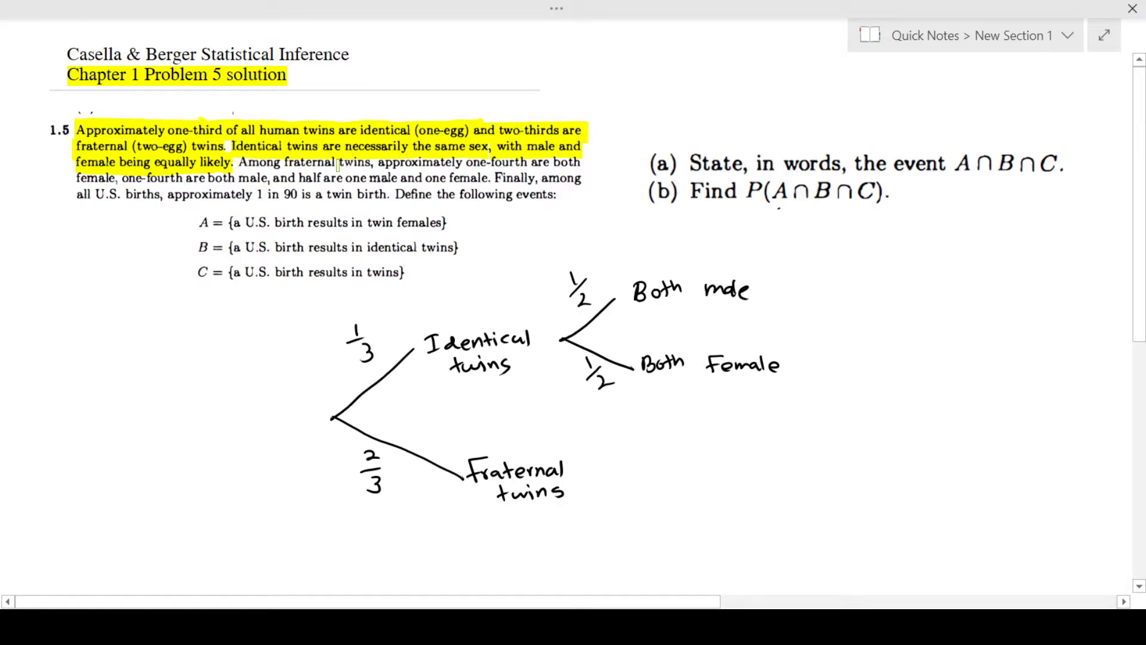
- Highlight the fraternal twins sentence, including 'one-fourth are both male'
drag(575, 162, 238, 162)
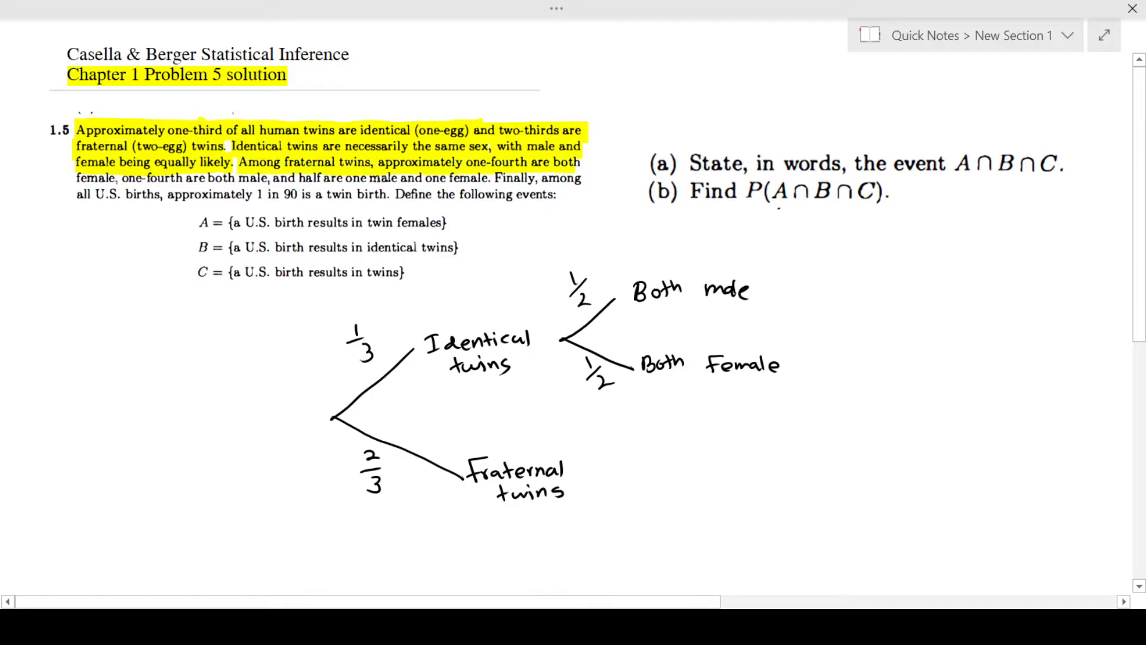
drag(118, 178, 268, 179)
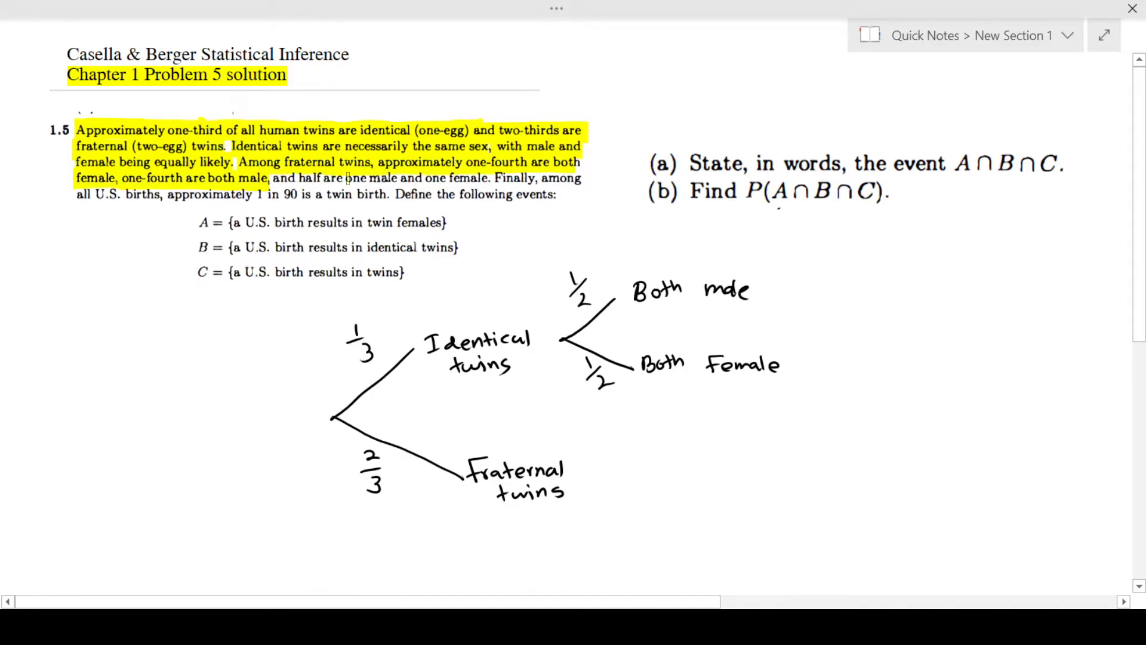
drag(484, 179, 272, 179)
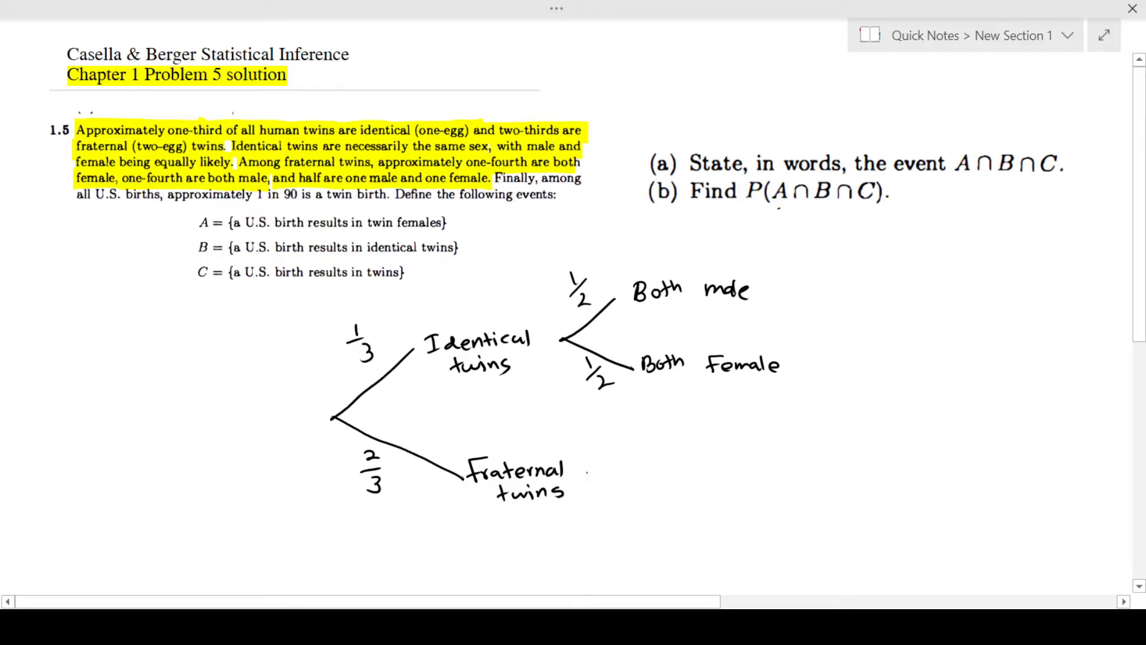
- Draw a 'Both male' branch from Fraternal twins and a second branch labelled 1/4
mouse_move(584, 473)
mouse_down()
mouse_move(641, 437)
mouse_move(607, 429)
mouse_move(624, 431)
mouse_move(611, 451)
mouse_move(659, 443)
mouse_up()
drag(675, 433, 679, 434)
mouse_move(689, 420)
mouse_down()
mouse_move(693, 437)
mouse_move(698, 426)
mouse_move(708, 437)
mouse_move(746, 432)
mouse_up()
drag(761, 425, 769, 427)
drag(772, 424, 785, 430)
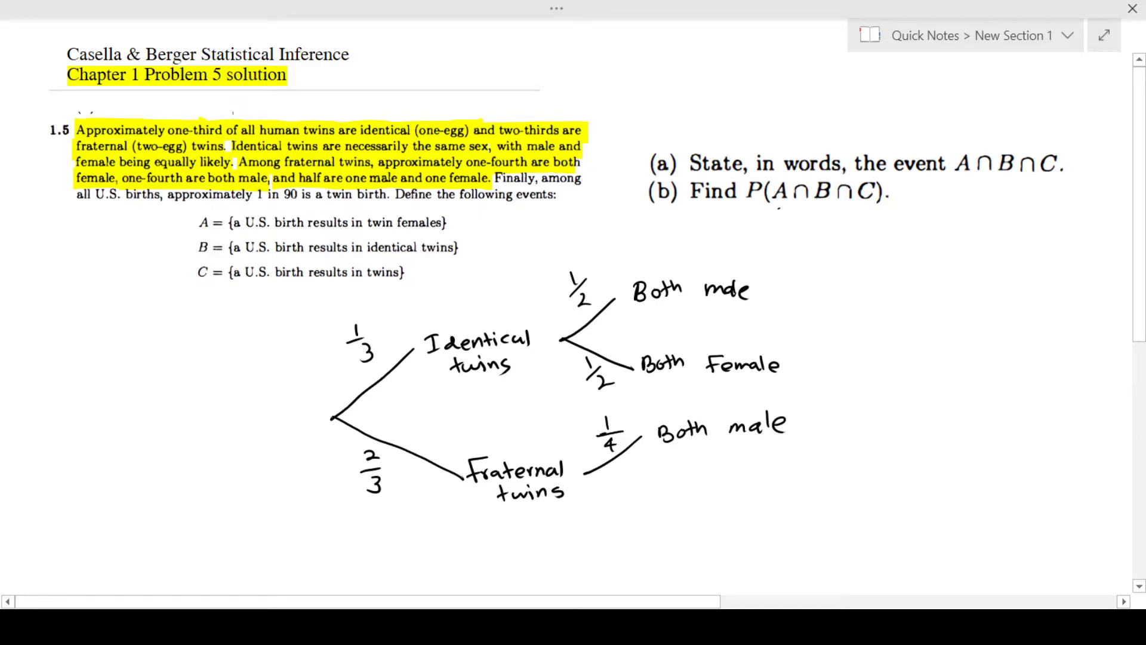
mouse_move(579, 472)
mouse_down()
mouse_move(661, 487)
mouse_move(614, 494)
mouse_move(621, 485)
mouse_up()
drag(621, 491, 629, 507)
- Write 'Both female' at the end of the second Fraternal branch
drag(681, 476, 695, 492)
drag(692, 482, 706, 488)
mouse_move(710, 473)
mouse_down()
mouse_move(741, 492)
mouse_move(753, 480)
mouse_up()
drag(752, 484, 798, 490)
mouse_move(800, 470)
mouse_down()
mouse_move(802, 489)
mouse_move(818, 492)
mouse_up()
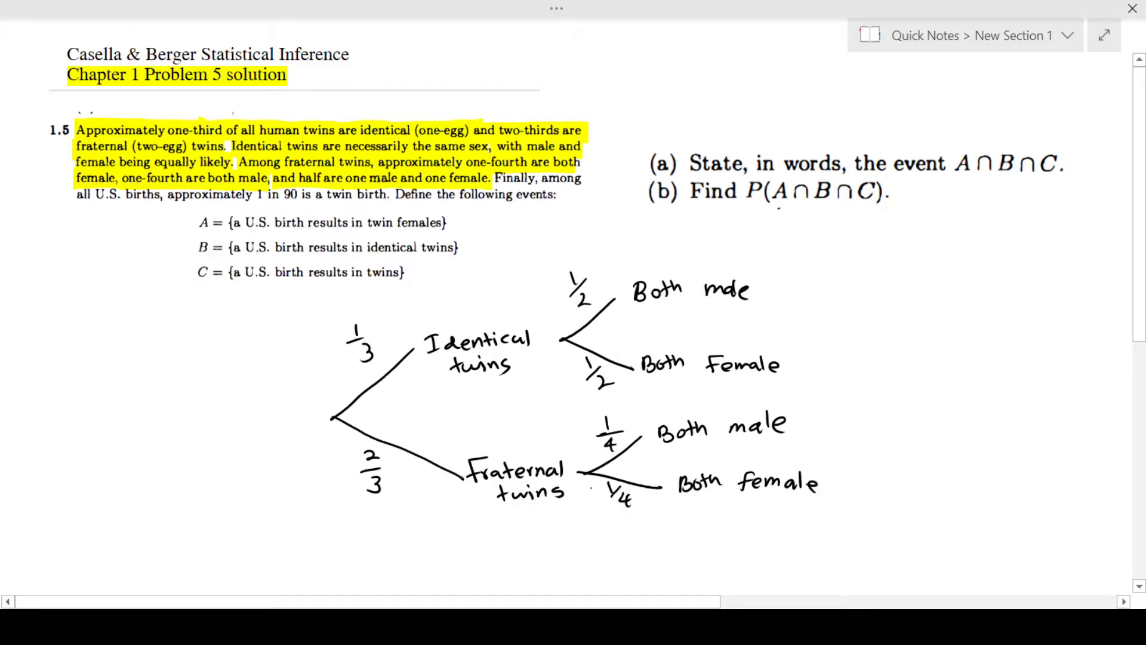
- Draw the third Fraternal branch labelled 1/2 ending in 'one male & one Female'
drag(586, 481, 654, 544)
drag(596, 523, 599, 537)
drag(600, 545, 617, 558)
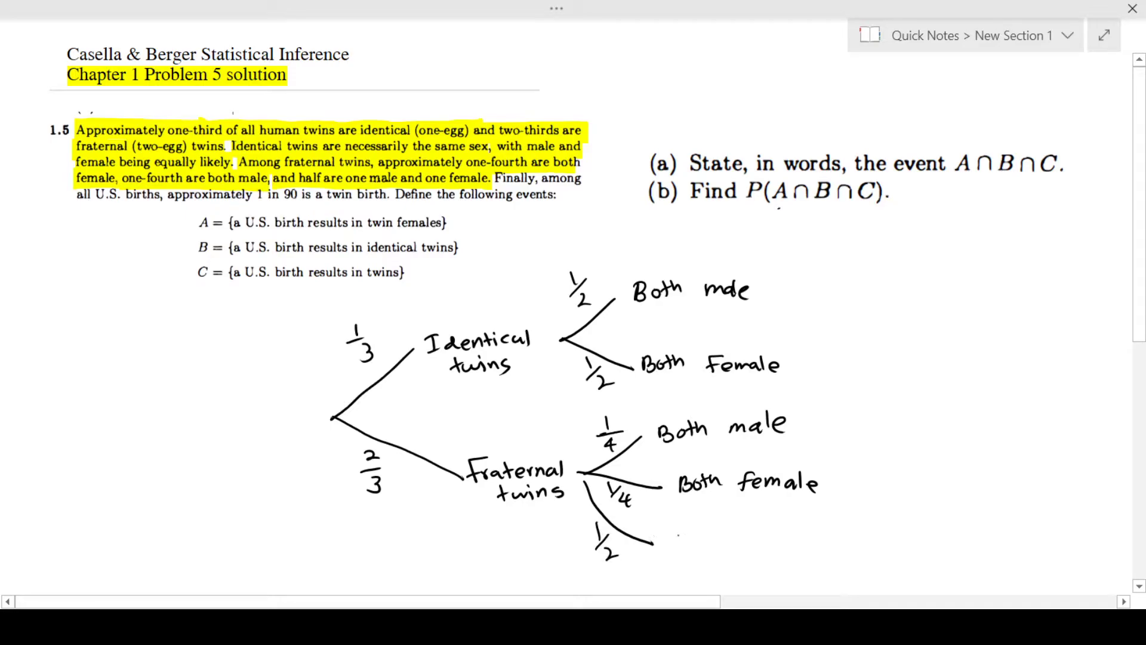
drag(682, 534, 676, 536)
drag(685, 543, 748, 538)
mouse_move(752, 524)
mouse_down()
mouse_move(755, 537)
mouse_move(798, 539)
mouse_up()
drag(690, 555, 821, 565)
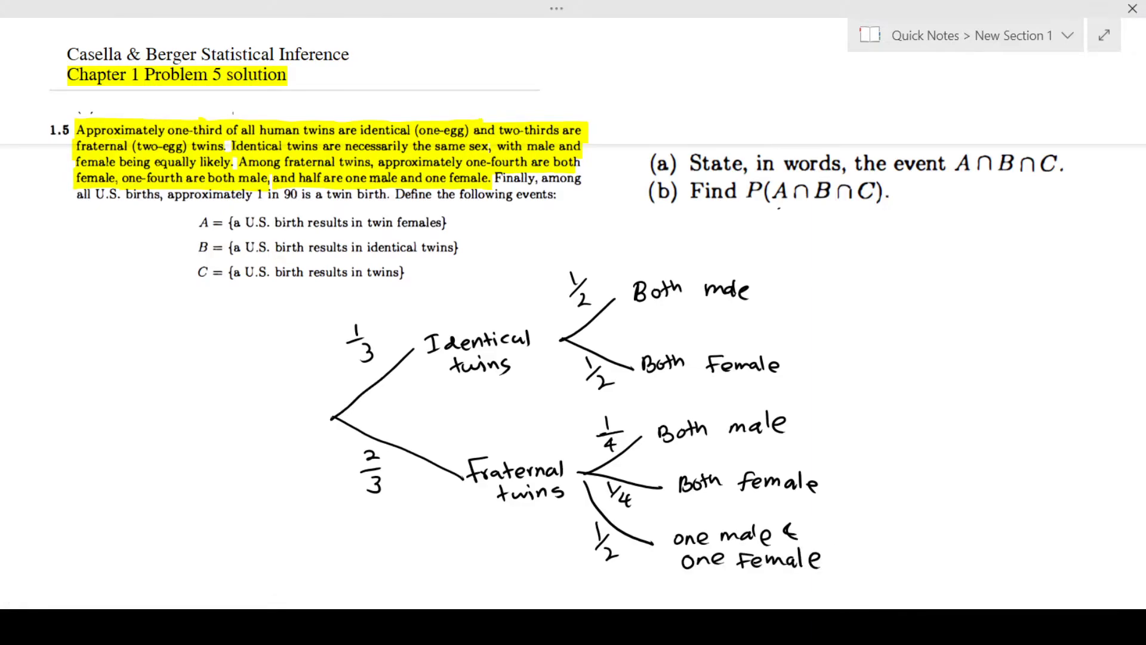
drag(495, 177, 582, 178)
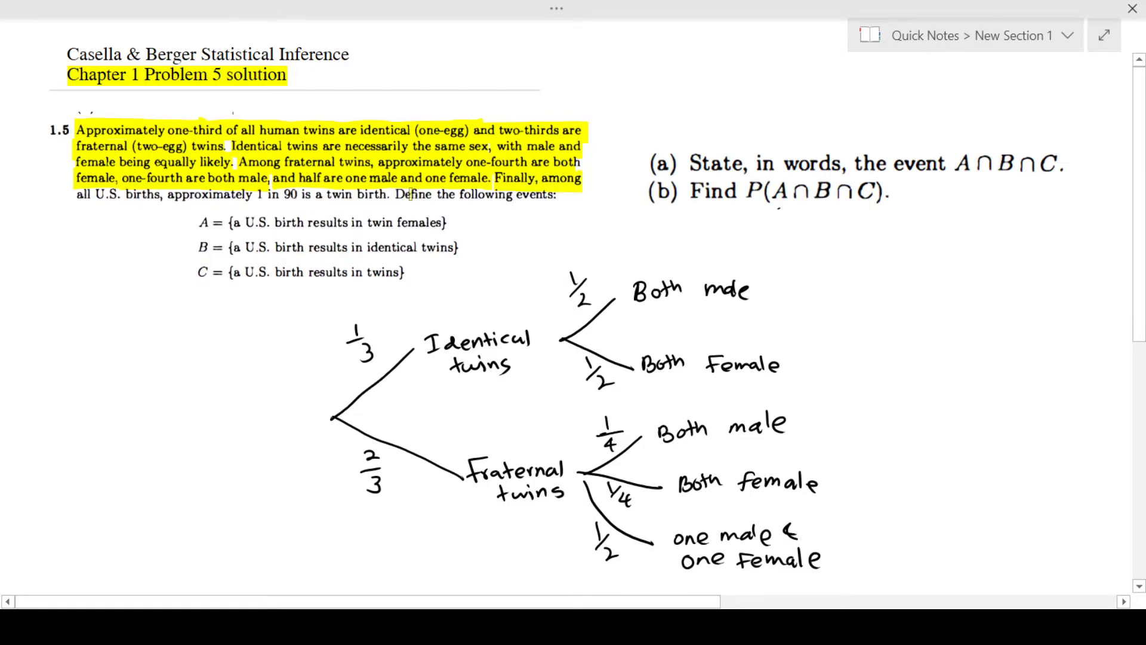
- Highlight the twin-birth sentence, then draw a boxed Birth node branching 1/90 to a circled Twins node
drag(412, 194, 75, 196)
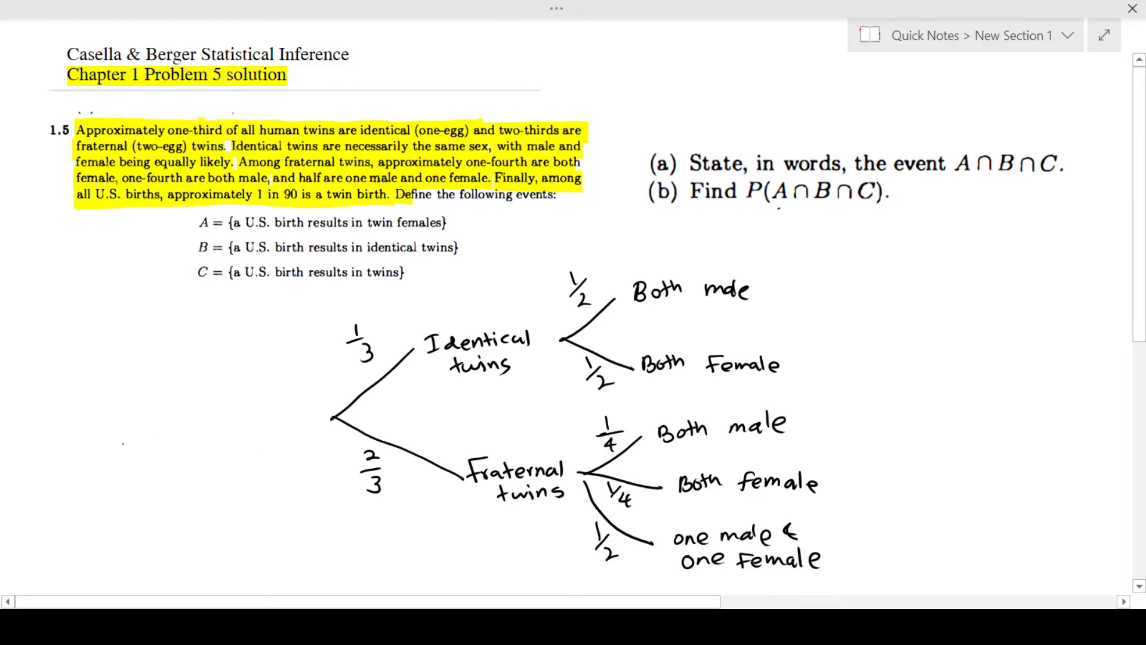
mouse_move(44, 493)
mouse_down()
mouse_move(62, 509)
mouse_move(106, 508)
mouse_up()
mouse_move(16, 481)
mouse_down()
mouse_move(114, 527)
mouse_move(94, 529)
mouse_up()
mouse_move(195, 496)
mouse_down()
mouse_move(294, 439)
mouse_move(333, 447)
mouse_up()
drag(207, 410, 208, 429)
mouse_move(193, 434)
mouse_down()
mouse_move(224, 426)
mouse_move(206, 460)
mouse_up()
drag(234, 428, 226, 445)
drag(284, 420, 324, 413)
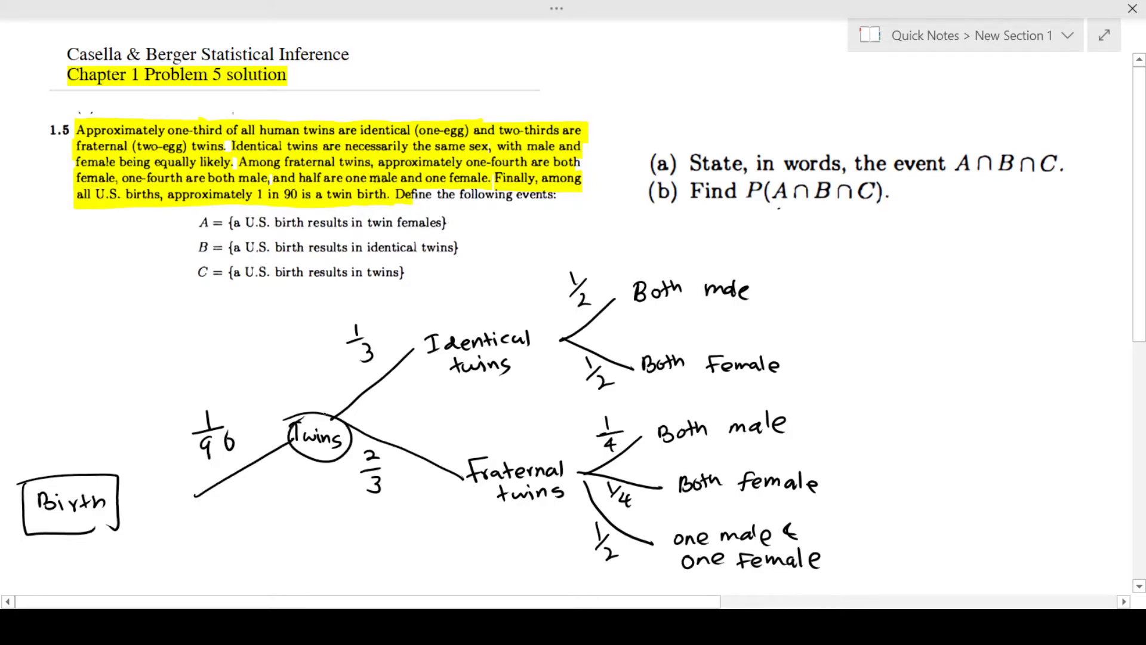
- Add a 'Not twins' branch from Birth labelled 1 − 1/90 = 89/90
mouse_move(195, 496)
mouse_down()
mouse_move(326, 555)
mouse_move(349, 535)
mouse_move(356, 543)
mouse_up()
mouse_move(366, 534)
mouse_down()
mouse_move(370, 552)
mouse_move(374, 541)
mouse_move(399, 554)
mouse_move(421, 543)
mouse_up()
drag(425, 544, 446, 555)
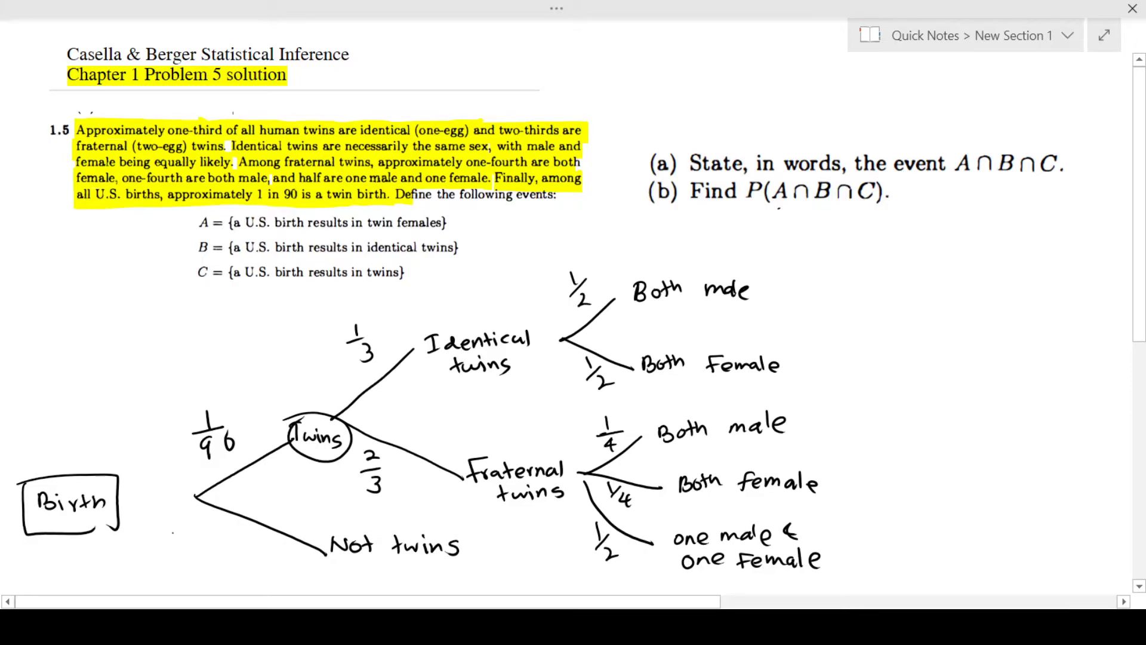
drag(170, 522, 171, 540)
mouse_move(181, 532)
mouse_down()
mouse_move(216, 530)
mouse_move(205, 548)
mouse_up()
drag(219, 535, 212, 564)
drag(192, 572, 253, 546)
mouse_move(270, 548)
mouse_down()
mouse_move(276, 562)
mouse_move(256, 585)
mouse_up()
drag(277, 565, 273, 578)
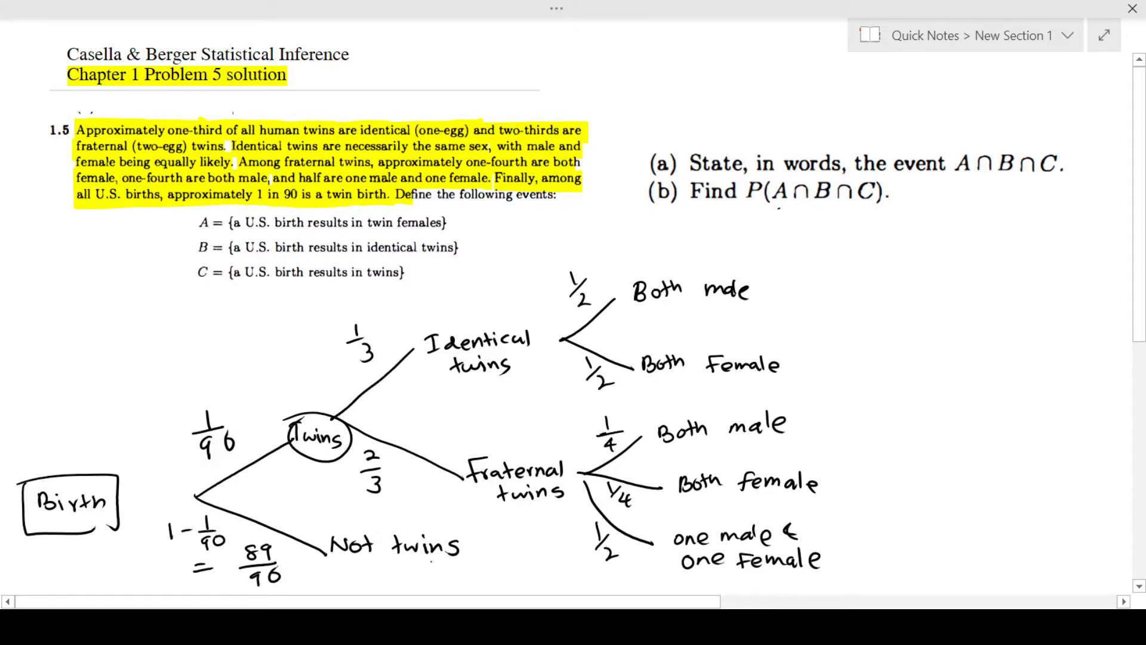
- Underline 'Not twins', circle the 1/90 fraction, and write the (a) label
drag(347, 564, 434, 563)
drag(216, 399, 183, 418)
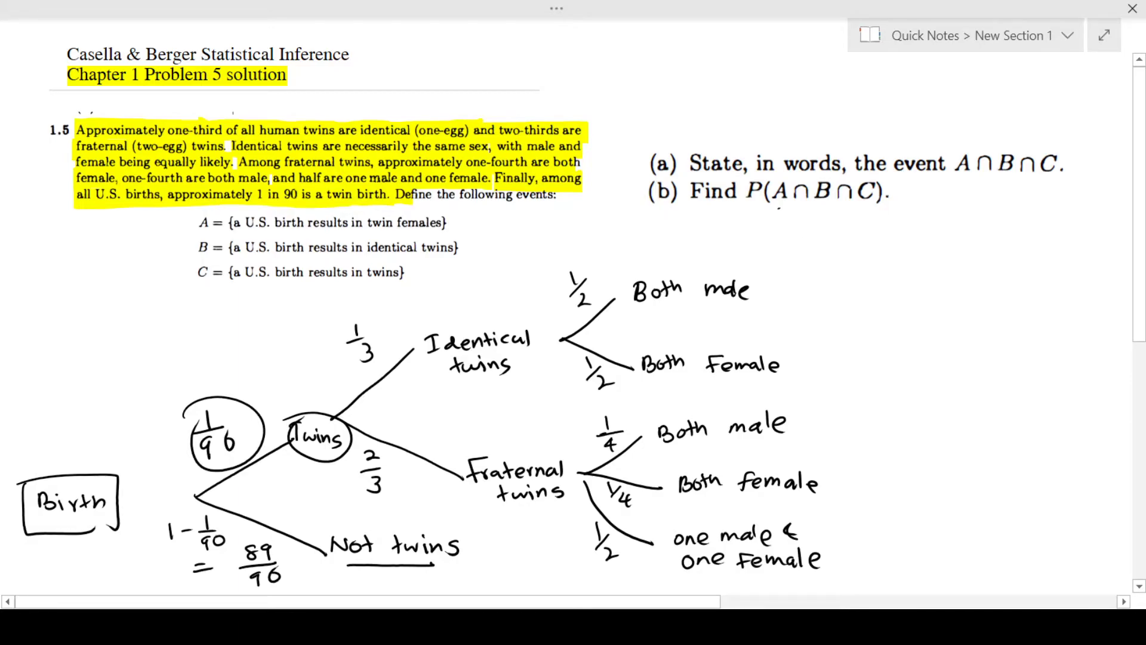
mouse_move(810, 236)
mouse_down()
mouse_move(812, 248)
mouse_move(786, 250)
mouse_up()
drag(815, 228, 818, 253)
- Underline A ∩ B ∩ C and 'twin females', then write 'twin female' beside (a)
drag(953, 177, 1058, 176)
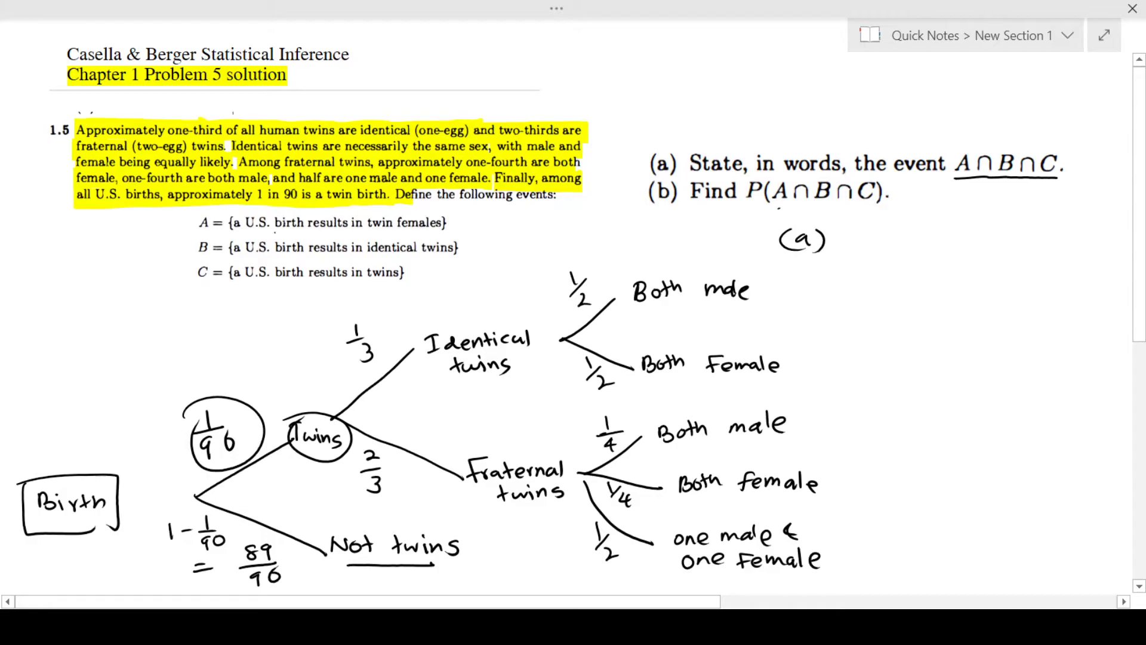
drag(367, 232, 444, 231)
drag(875, 220, 876, 235)
drag(868, 227, 901, 233)
drag(903, 233, 937, 238)
drag(932, 226, 979, 234)
drag(992, 216, 993, 235)
drag(1000, 230, 1016, 234)
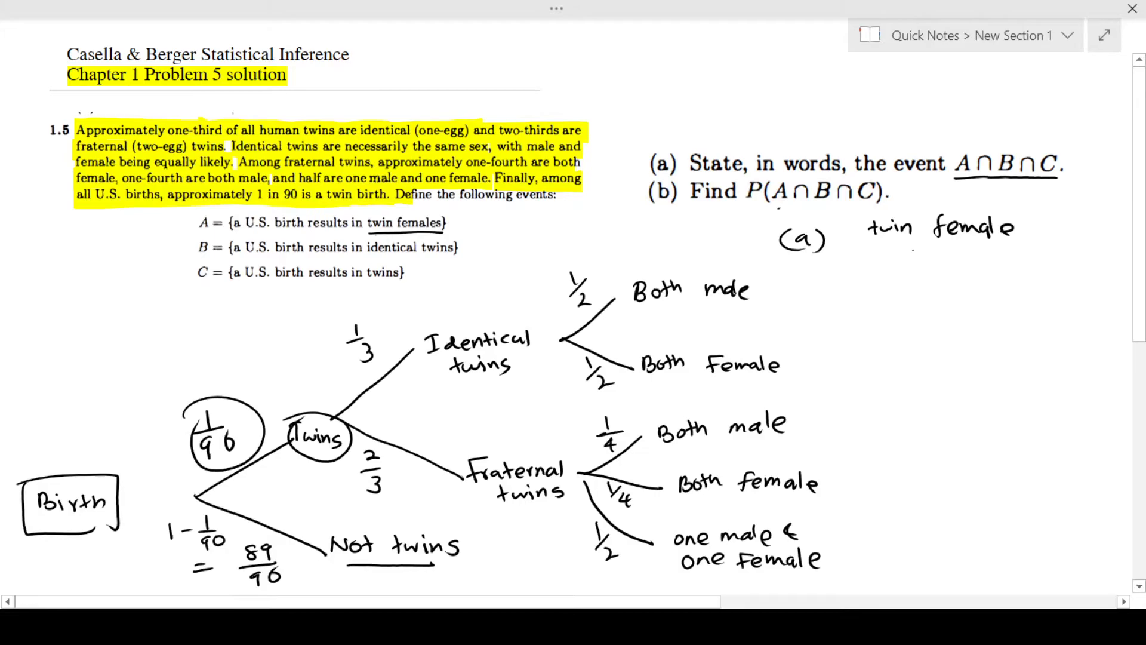
- Write 'Identical twin' beneath the 'twin female' note
drag(872, 256, 872, 270)
drag(861, 256, 901, 271)
drag(902, 263, 923, 272)
drag(917, 263, 936, 270)
drag(948, 261, 959, 270)
drag(963, 252, 965, 271)
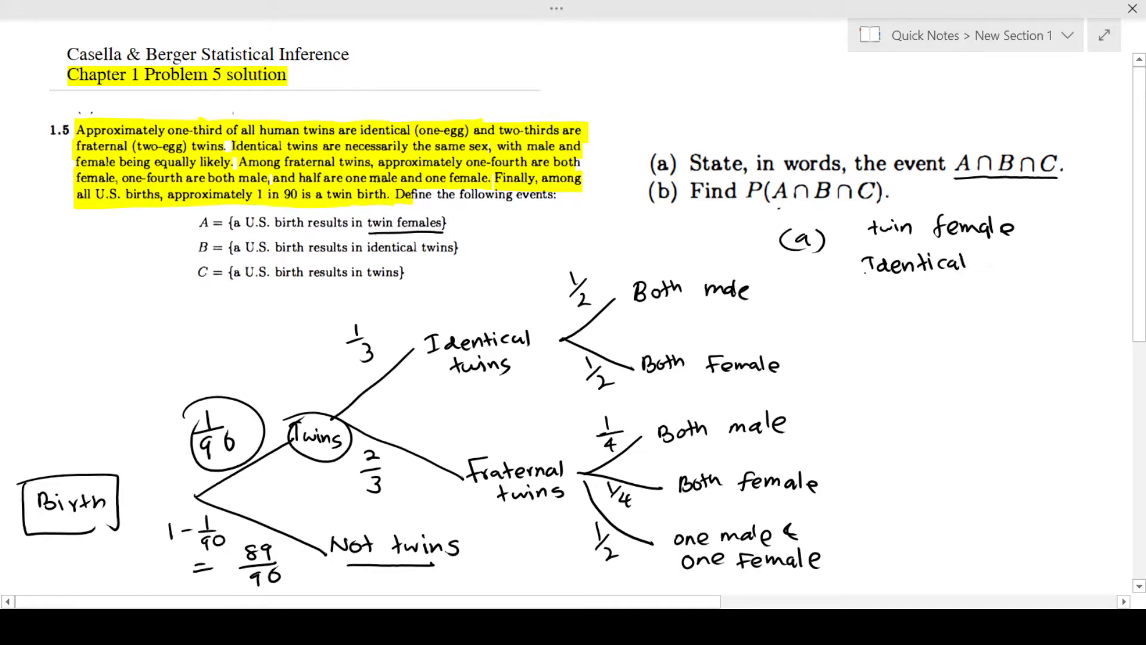
drag(861, 272, 877, 271)
mouse_move(1019, 255)
mouse_down()
mouse_move(1020, 272)
mouse_move(1028, 259)
mouse_up()
drag(1024, 260, 1072, 270)
- Underline 'twins' in event C's definition and begin the answer 'Event of a US birth'
mouse_move(394, 280)
mouse_down()
mouse_move(366, 279)
mouse_move(371, 259)
mouse_up()
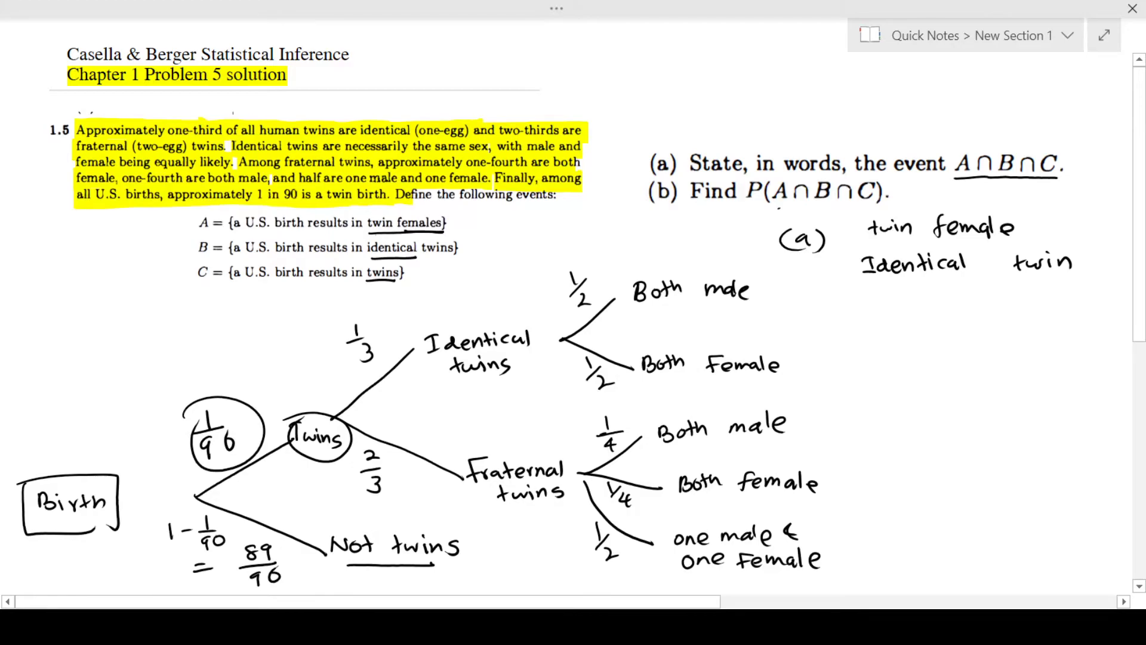
drag(837, 299, 836, 305)
drag(843, 303, 877, 311)
drag(882, 297, 884, 312)
drag(878, 303, 890, 302)
drag(917, 300, 915, 301)
drag(929, 295, 925, 309)
drag(922, 303, 979, 306)
drag(995, 294, 1060, 305)
drag(1067, 296, 1091, 302)
drag(1085, 294, 1098, 291)
drag(1096, 286, 1108, 304)
- Continue the answer with 'results in', scratching out stray letters
drag(828, 327, 837, 328)
drag(842, 330, 878, 336)
mouse_move(884, 317)
mouse_down()
mouse_move(886, 336)
mouse_move(898, 336)
mouse_up()
mouse_move(916, 324)
mouse_down()
mouse_move(909, 336)
mouse_move(992, 334)
mouse_up()
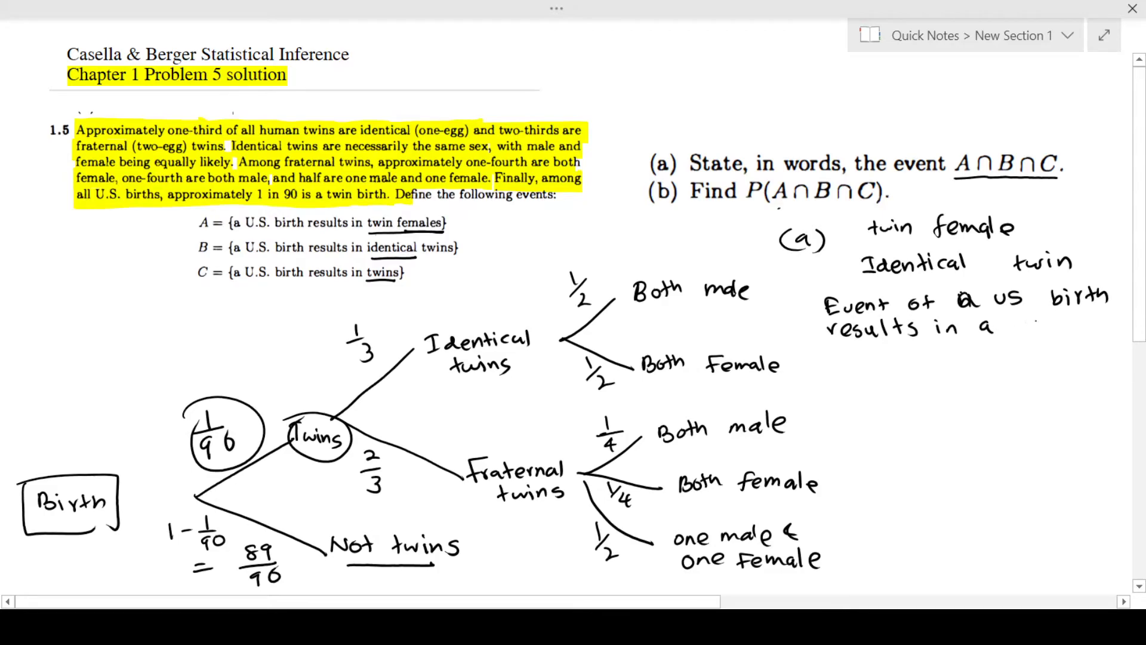
drag(977, 332, 998, 332)
mouse_move(1029, 316)
mouse_down()
mouse_move(1032, 334)
mouse_move(1035, 325)
mouse_up()
mouse_move(1035, 323)
mouse_down()
mouse_move(1068, 327)
mouse_move(1064, 315)
mouse_move(1093, 332)
mouse_up()
mouse_move(1095, 325)
mouse_down()
mouse_move(1122, 329)
mouse_move(1128, 316)
mouse_move(1128, 330)
mouse_up()
- Finish the sentence with 'identical twin females.'
click(846, 361)
drag(840, 344, 846, 361)
drag(838, 351, 866, 354)
drag(868, 356, 981, 366)
click(977, 358)
drag(995, 355, 997, 364)
drag(1004, 358, 1018, 364)
click(1033, 362)
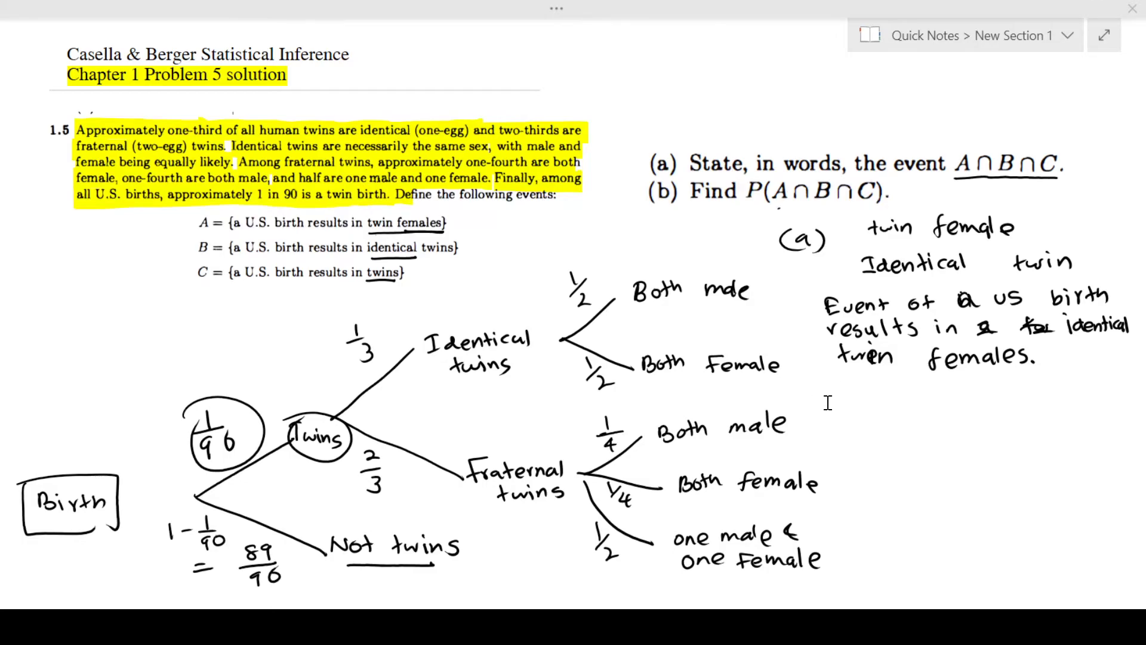
- Start part (b) by writing P(A∩B∩C)
mouse_move(831, 394)
mouse_down()
mouse_move(843, 407)
mouse_move(827, 420)
mouse_up()
mouse_move(839, 395)
mouse_down()
mouse_move(844, 416)
mouse_move(928, 411)
mouse_up()
drag(915, 406, 959, 413)
mouse_move(959, 395)
mouse_down()
mouse_move(960, 412)
mouse_move(993, 412)
mouse_up()
drag(1015, 397, 1017, 415)
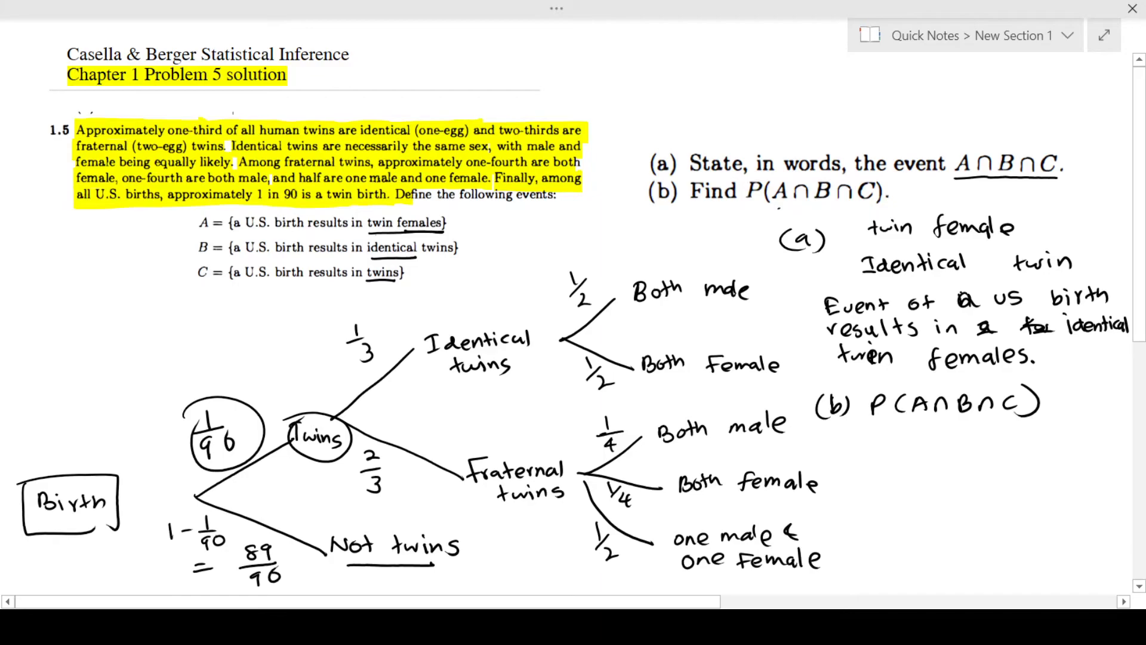
- Write an equals sign under P(A∩B∩C) and underline 'twins' in the definitions of events C and A
drag(839, 449, 855, 449)
drag(840, 456, 856, 455)
mouse_move(351, 284)
mouse_down()
mouse_move(345, 259)
mouse_move(437, 258)
mouse_up()
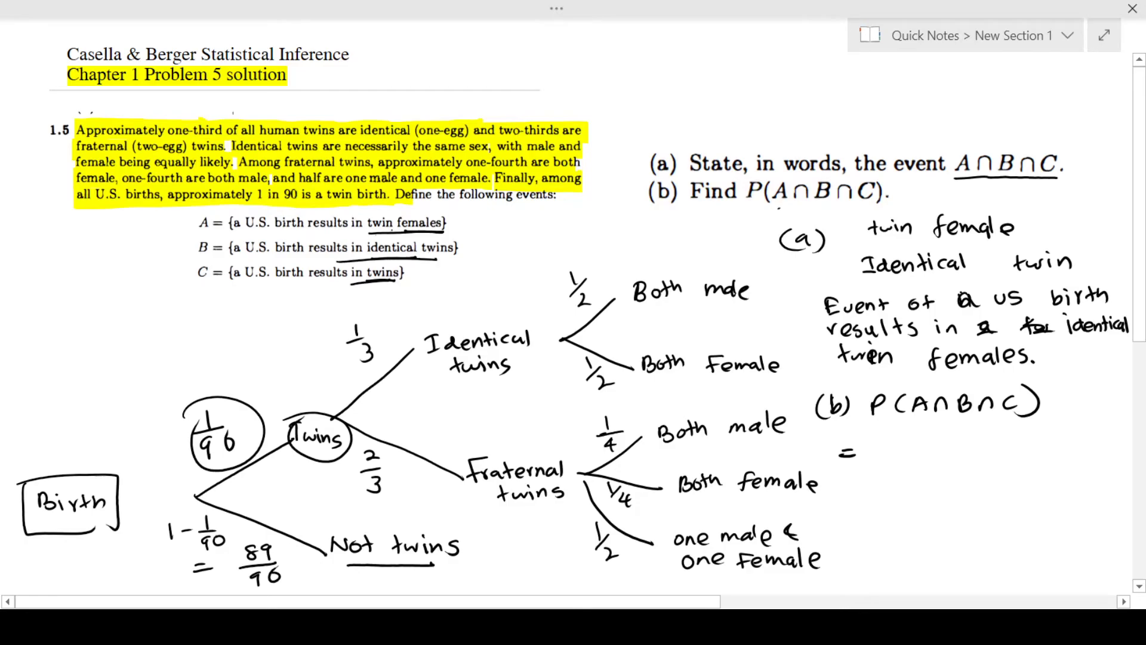
drag(348, 233, 418, 226)
- Write the product P(A)·P(B)·P(C) after the equals sign
mouse_move(871, 460)
mouse_down()
mouse_move(876, 447)
mouse_move(891, 460)
mouse_up()
drag(902, 457, 912, 451)
mouse_move(915, 437)
mouse_down()
mouse_move(918, 461)
mouse_move(968, 448)
mouse_move(988, 458)
mouse_up()
click(943, 451)
mouse_move(999, 441)
mouse_down()
mouse_move(1001, 458)
mouse_move(1016, 461)
mouse_move(1056, 434)
mouse_move(1072, 451)
mouse_move(1106, 456)
mouse_up()
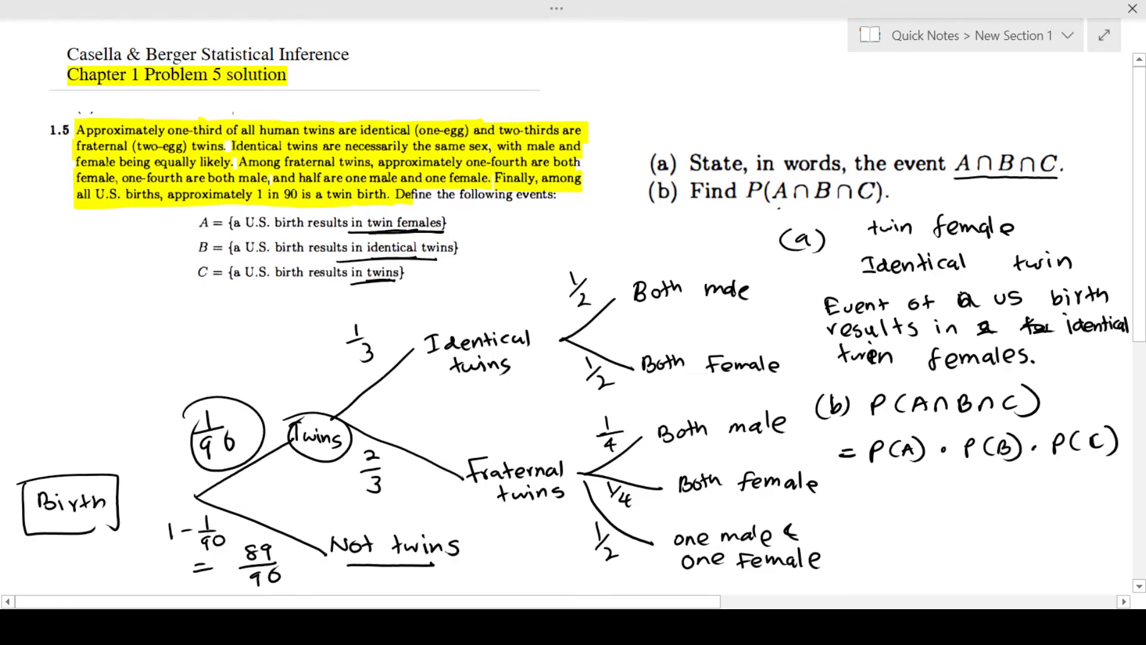
- Start the next line with an equals sign, double-underline P(A), and highlight the Twins branch in yellow
drag(835, 499, 850, 497)
drag(837, 506, 912, 467)
drag(863, 472, 912, 472)
mouse_move(225, 475)
mouse_down()
mouse_move(329, 422)
mouse_move(287, 451)
mouse_move(219, 462)
mouse_move(251, 429)
mouse_up()
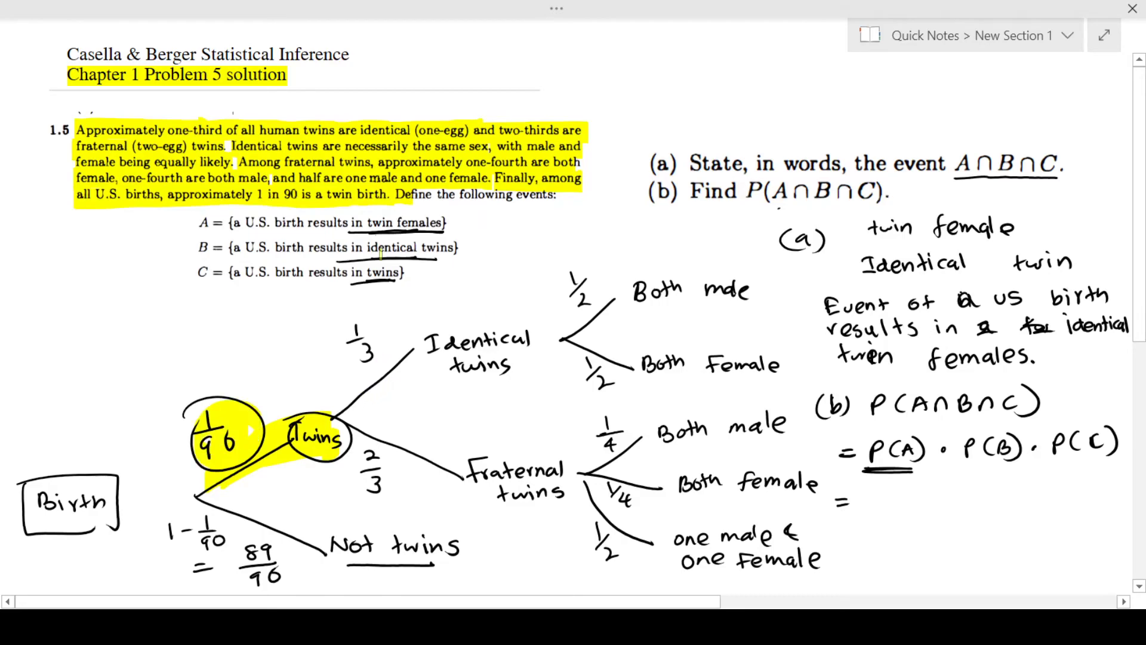
- Highlight the twins definitions and the 1/3 Identical twins and 1/2 Both Female branches, then write = 1/2 as the first factor
mouse_move(365, 278)
mouse_down()
mouse_move(401, 276)
mouse_move(415, 249)
mouse_up()
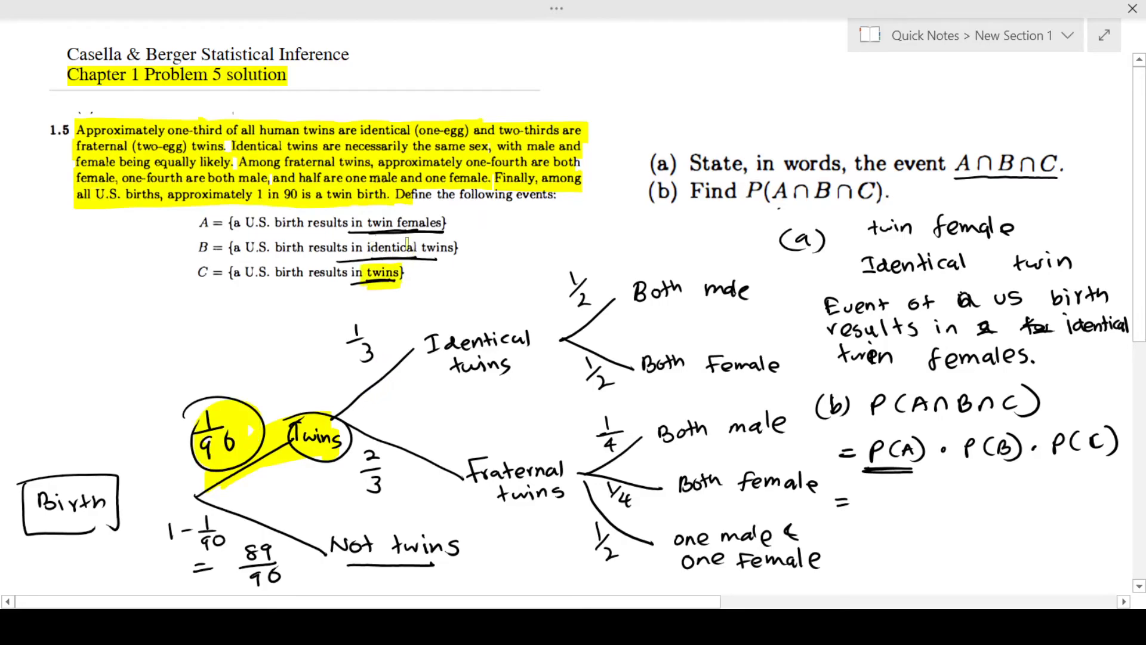
mouse_move(352, 389)
mouse_down()
mouse_move(354, 347)
mouse_move(506, 337)
mouse_move(486, 369)
mouse_move(529, 355)
mouse_up()
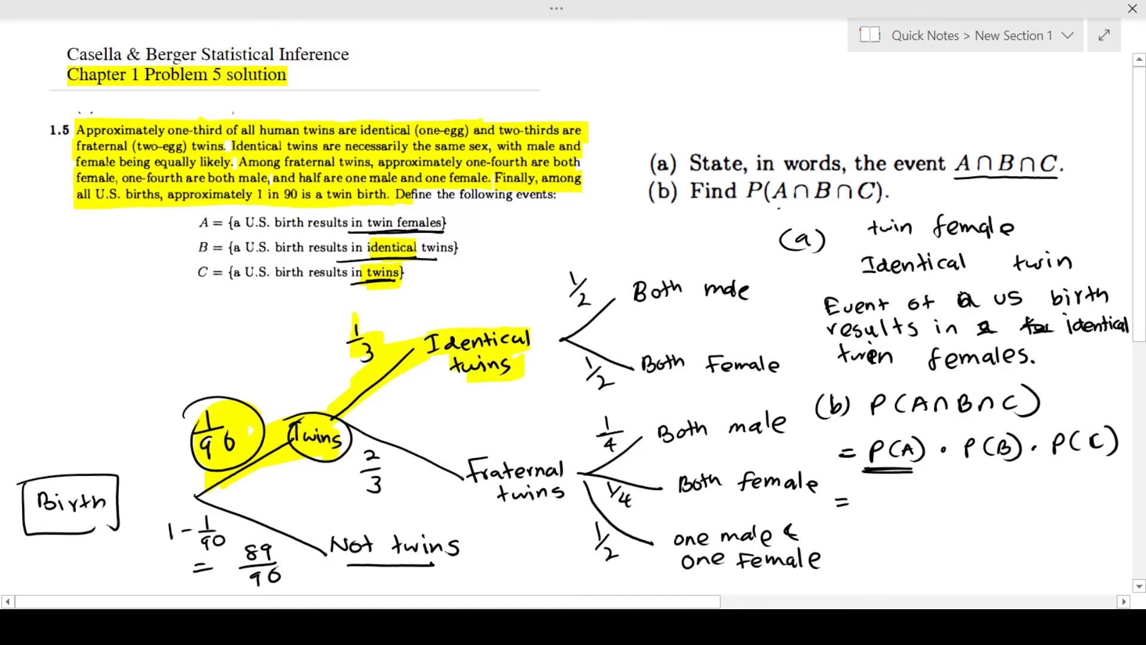
drag(370, 222, 445, 222)
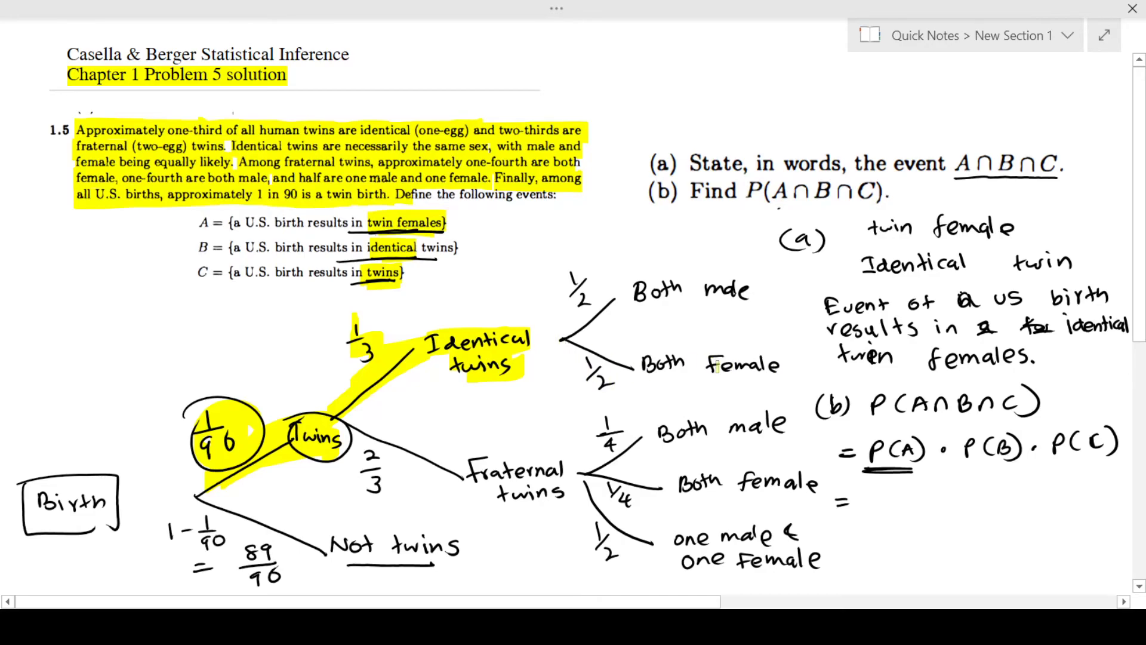
drag(718, 365, 775, 364)
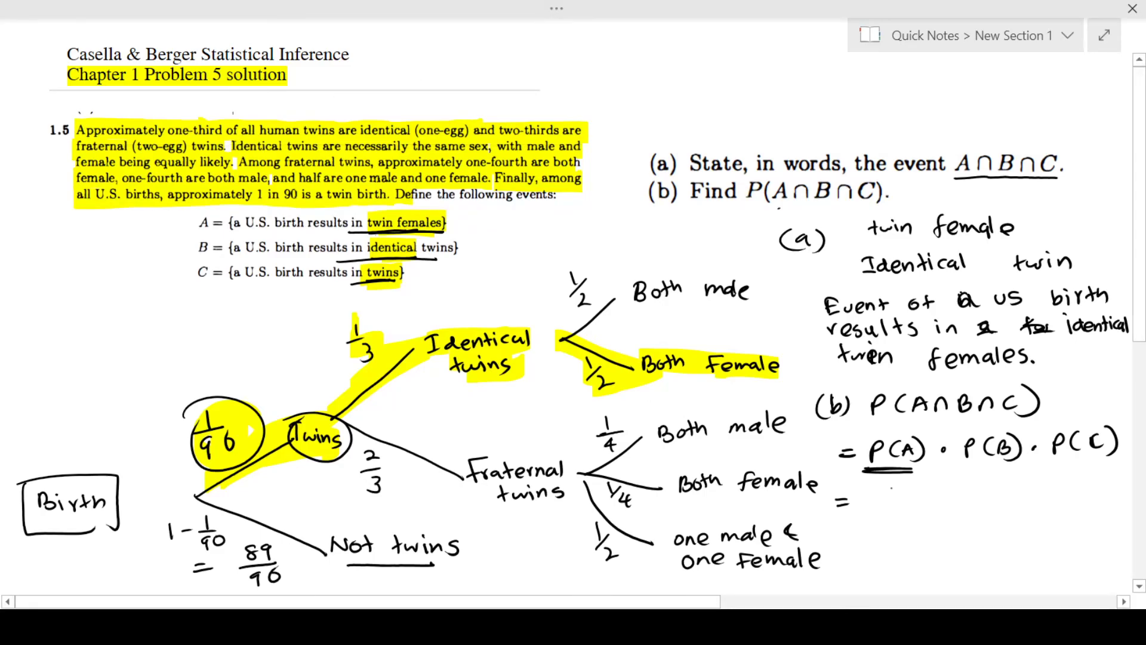
drag(877, 486, 886, 507)
mouse_move(883, 514)
mouse_down()
mouse_move(898, 529)
mouse_move(913, 509)
mouse_move(927, 512)
mouse_up()
- Continue the product with × 1/3 × 1/90
drag(959, 480, 968, 505)
drag(959, 514, 961, 532)
mouse_move(1009, 492)
mouse_down()
mouse_move(998, 507)
mouse_move(1041, 496)
mouse_up()
mouse_move(1027, 500)
mouse_down()
mouse_move(1051, 502)
mouse_move(1036, 527)
mouse_move(1060, 506)
mouse_move(1049, 501)
mouse_up()
- Write = 1/540 on the next line and circle it as the final answer
drag(850, 559, 866, 558)
drag(851, 567, 868, 566)
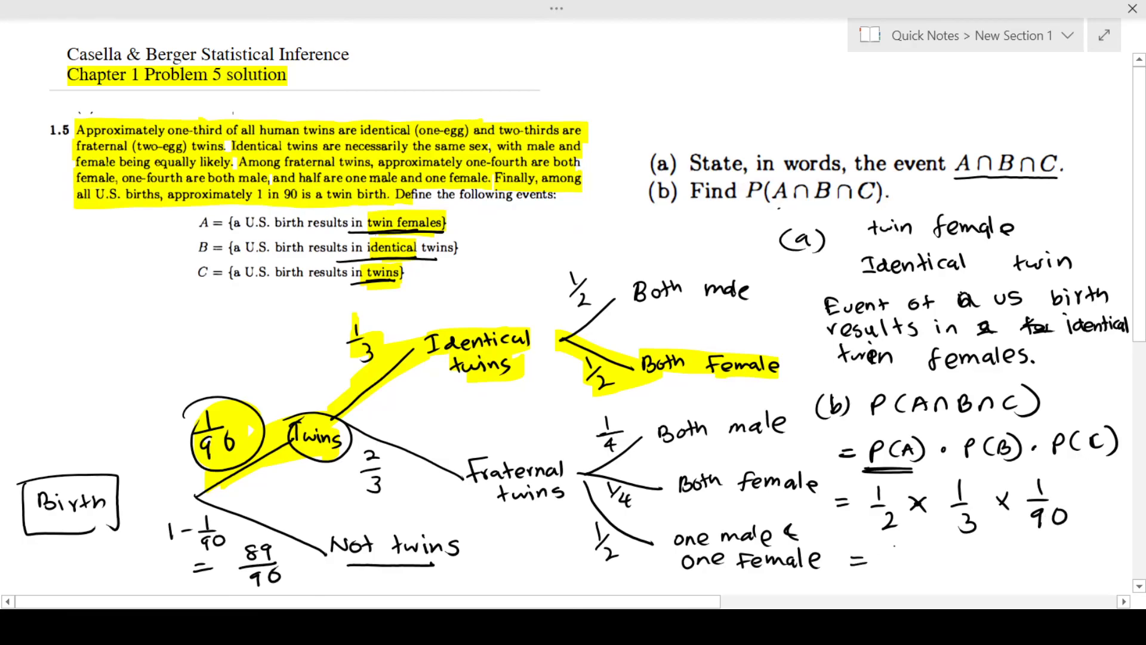
mouse_move(933, 536)
mouse_down()
mouse_move(934, 553)
mouse_move(955, 552)
mouse_move(912, 576)
mouse_move(942, 573)
mouse_up()
mouse_move(935, 565)
mouse_down()
mouse_move(934, 583)
mouse_move(948, 565)
mouse_up()
drag(914, 525, 954, 524)
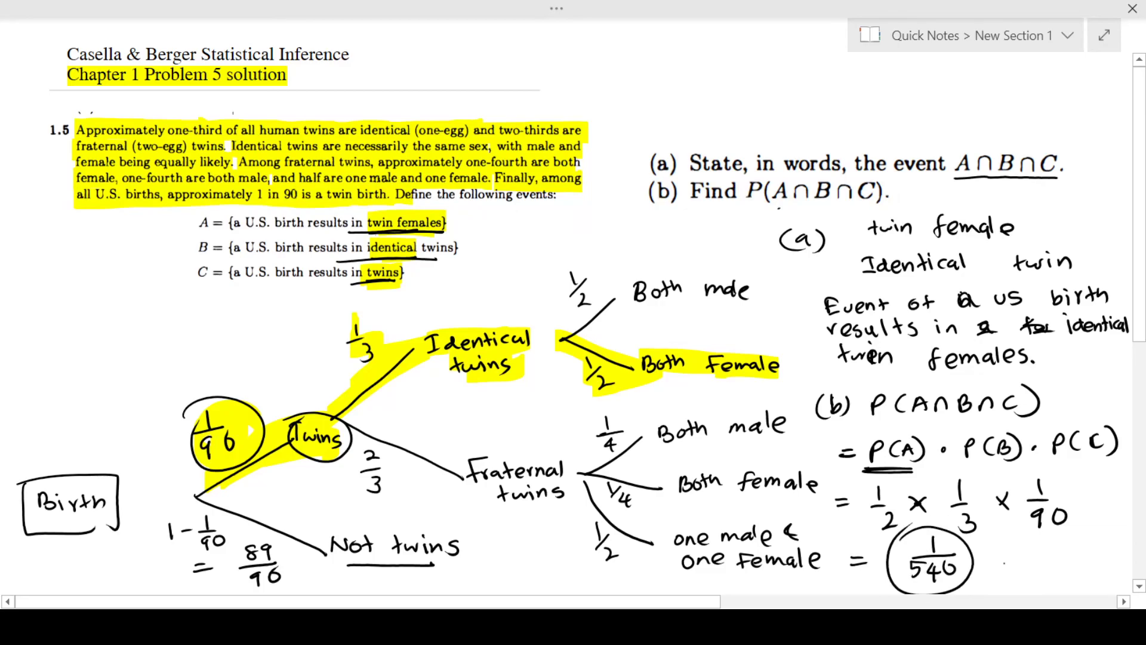
drag(996, 575, 1005, 562)
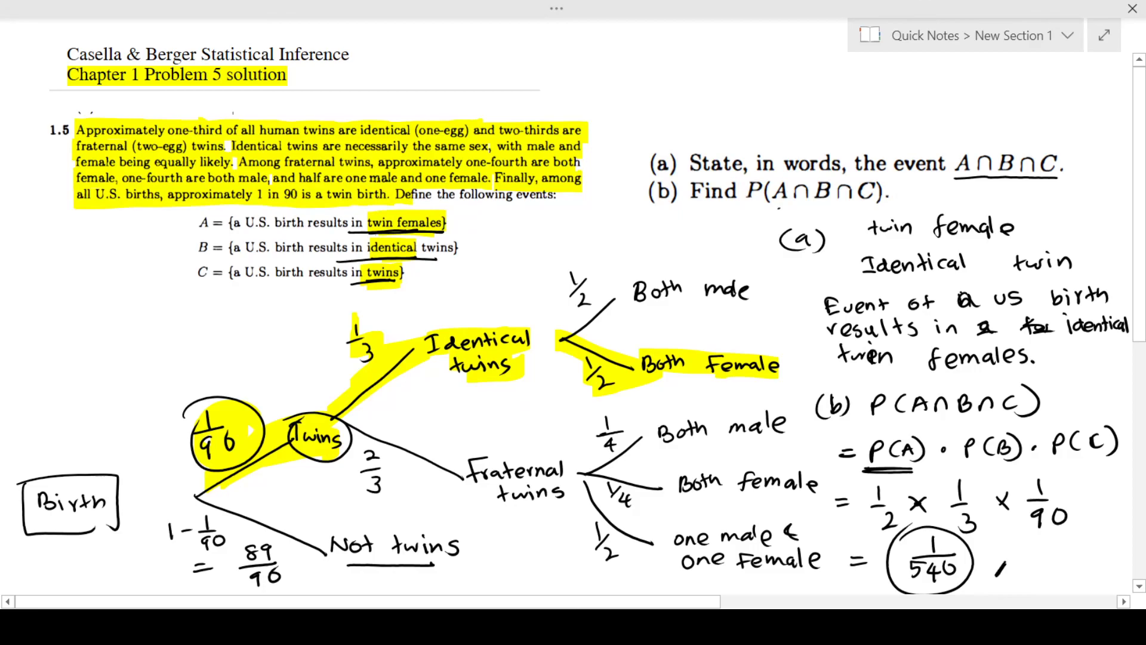